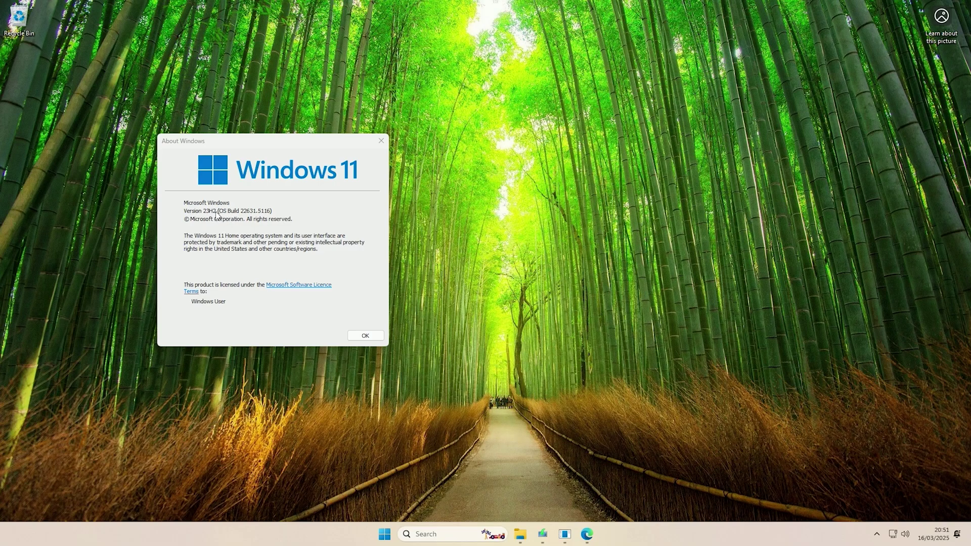
Dismiss About Windows and cancel the Windows 11 upgrade blocked by the unsupported processor.
left_click(356, 335)
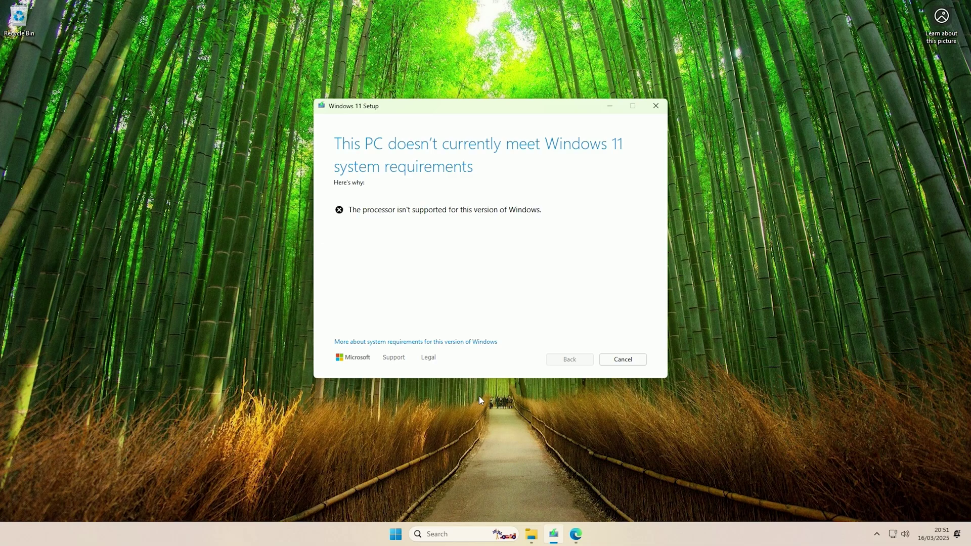
left_click(625, 361)
Clear the desktop and launch Registry Editor via a 'reg' search, approving UAC.
left_click(532, 537)
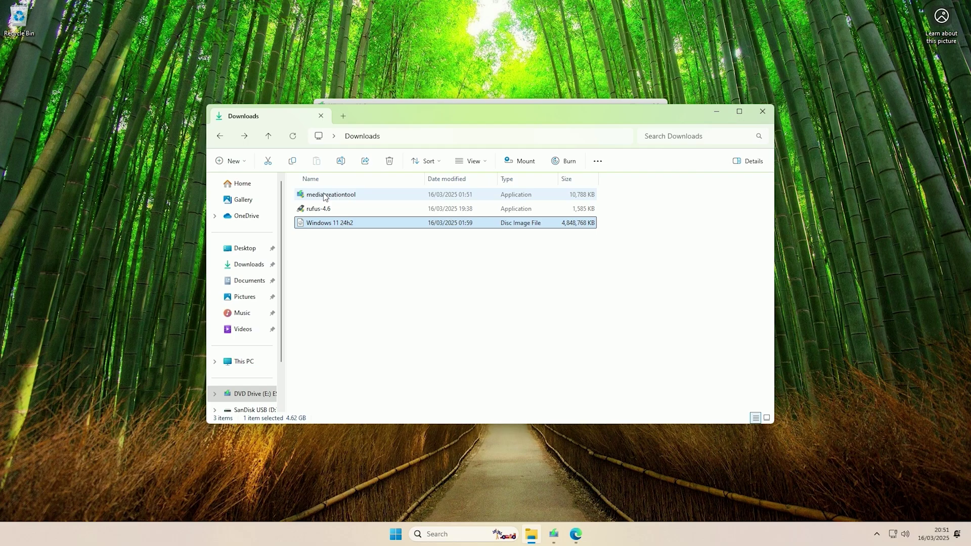
key("super+d")
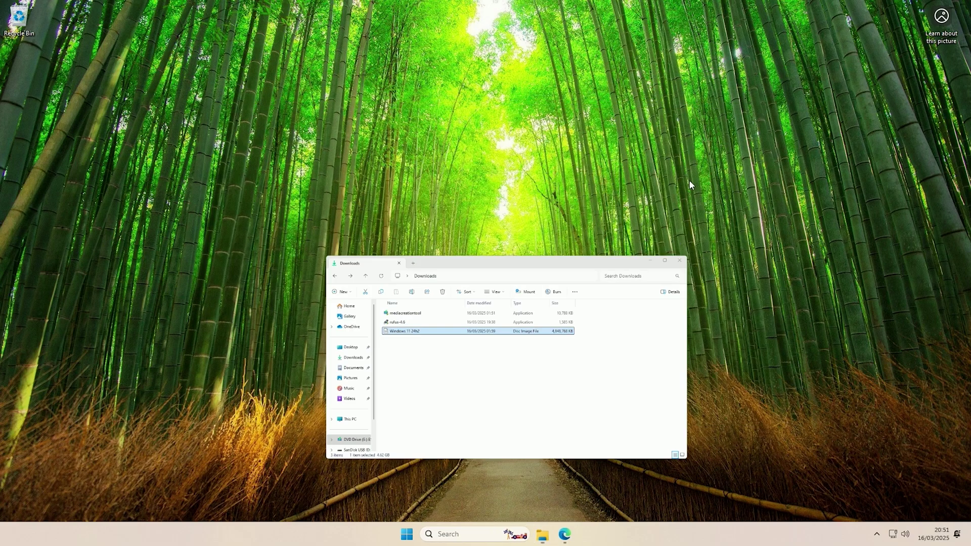
left_click(472, 537)
type("reg")
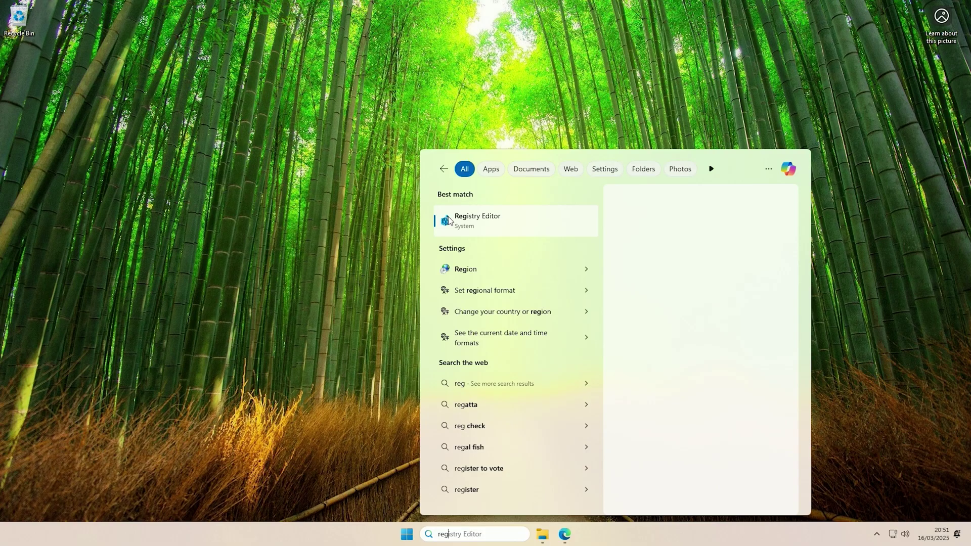
left_click(472, 223)
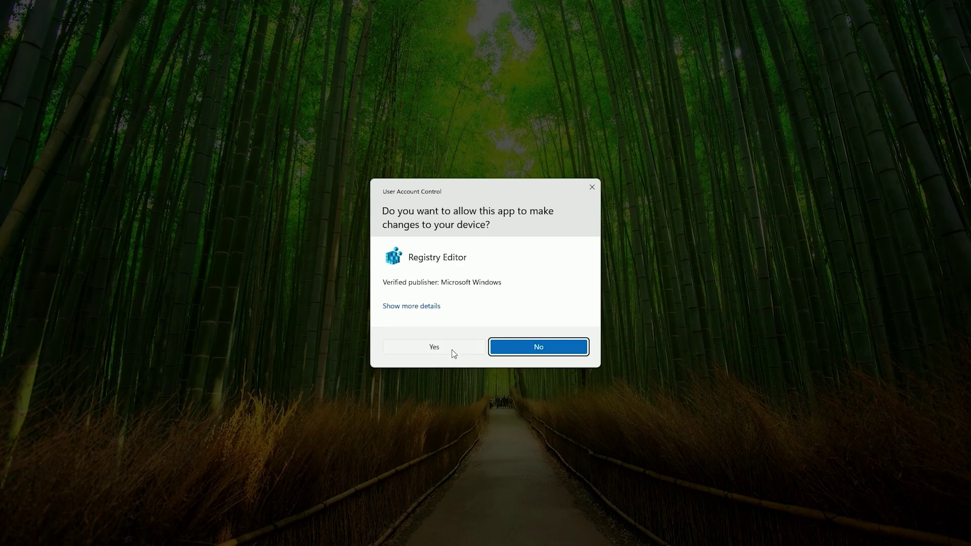
key("Return")
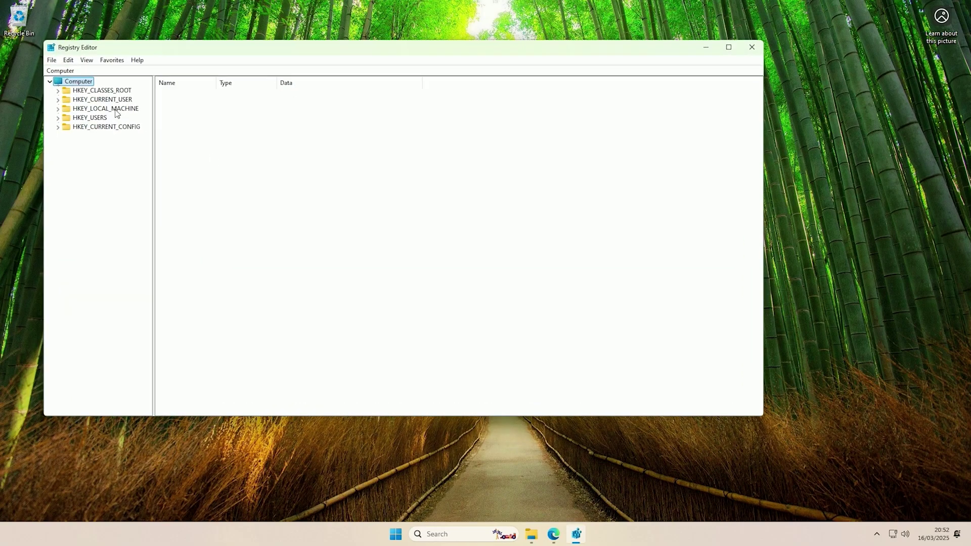
Navigate the key tree to HKEY_LOCAL_MACHINE\SYSTEM\Setup\MoSetup.
left_click(116, 114)
left_click(58, 109)
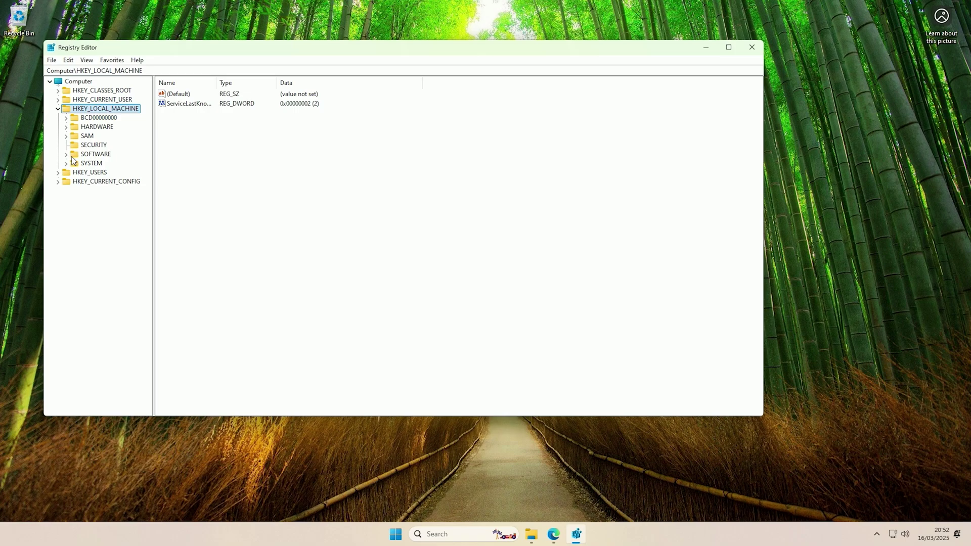
left_click(65, 163)
left_click_drag(153, 188, 220, 188)
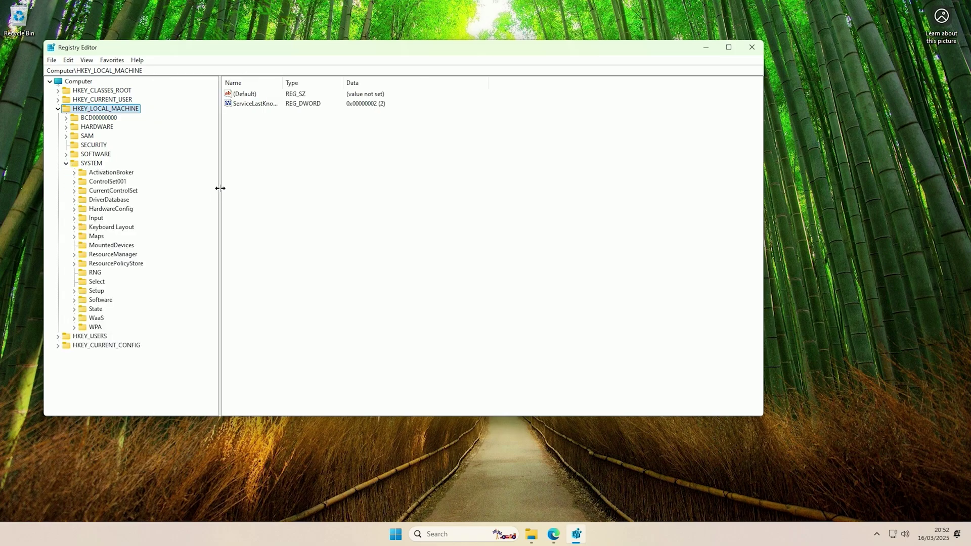
left_click(74, 291)
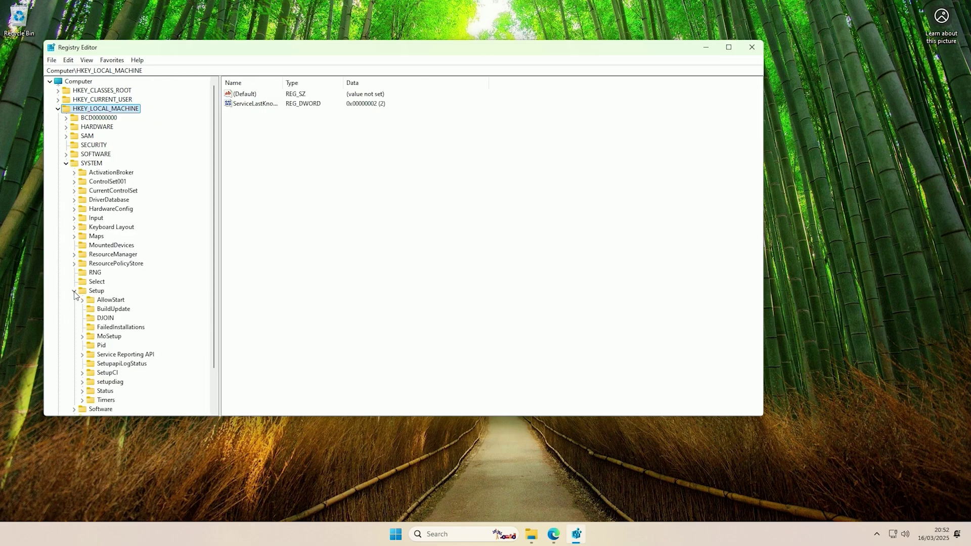
left_click(92, 338)
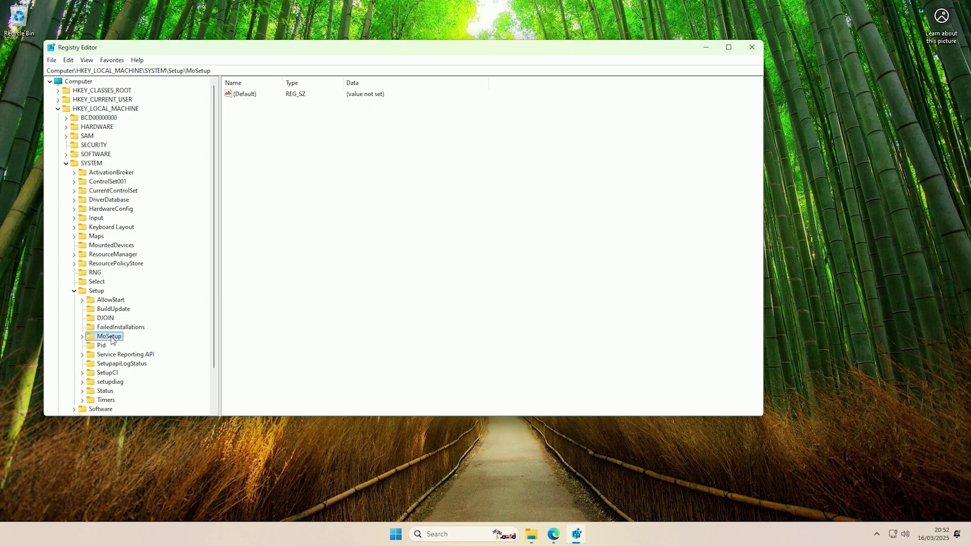
Create a DWORD (32-bit) value AllowUpgradesWithUnsupportedTPMOrCPU in MoSetup and open it for editing.
right_click(108, 338)
mouse_move(134, 354)
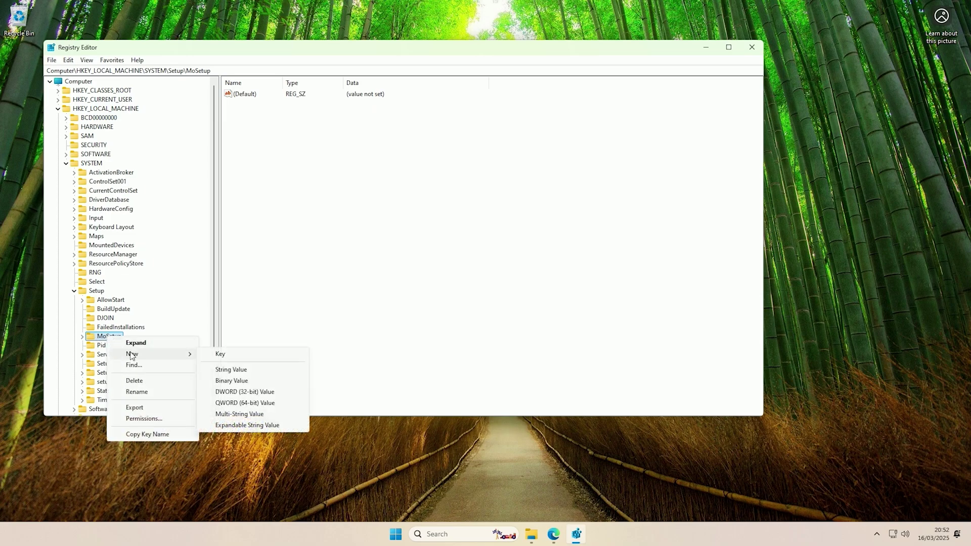
left_click(247, 392)
type("A")
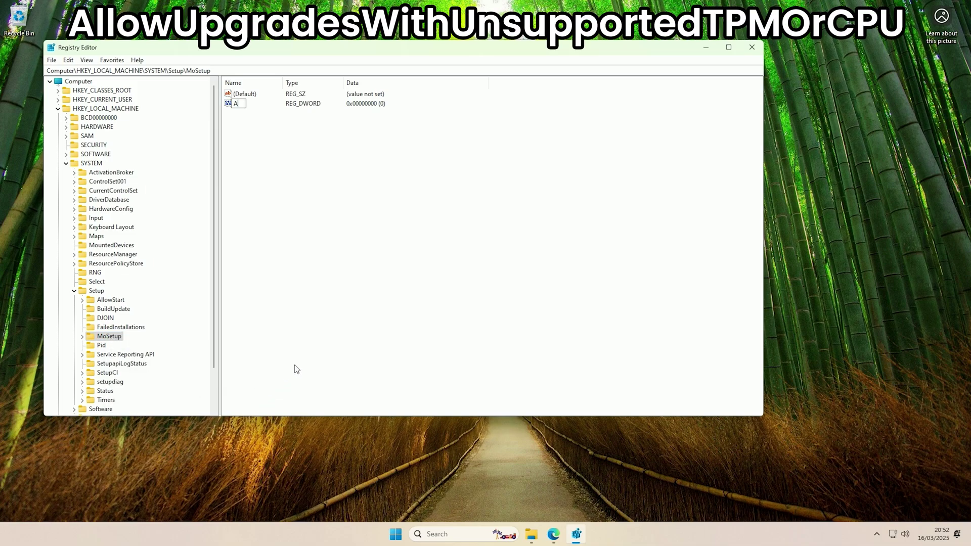
type("llowUpgradesWithUnsu")
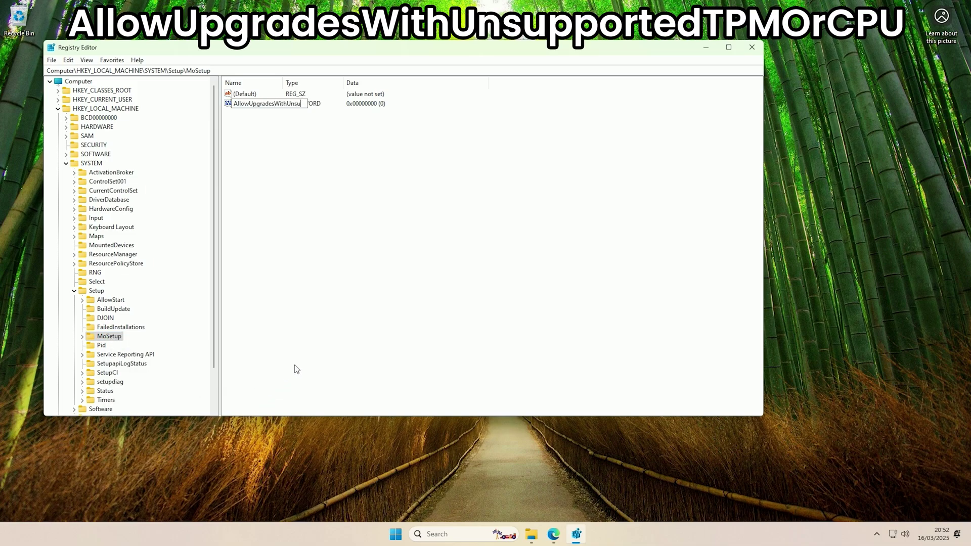
type("pportedTPMOrCPU")
key("Return")
left_click_drag(283, 83, 323, 83)
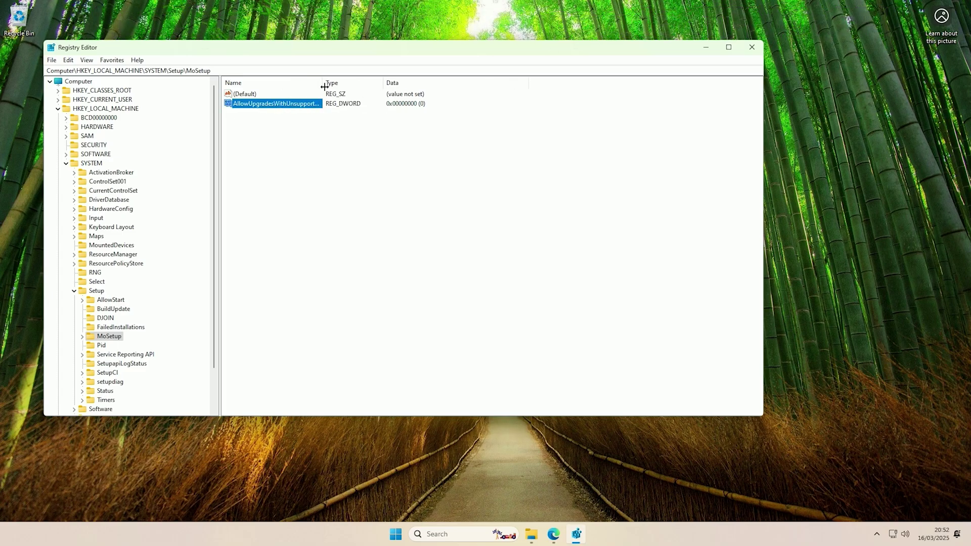
left_click(338, 107)
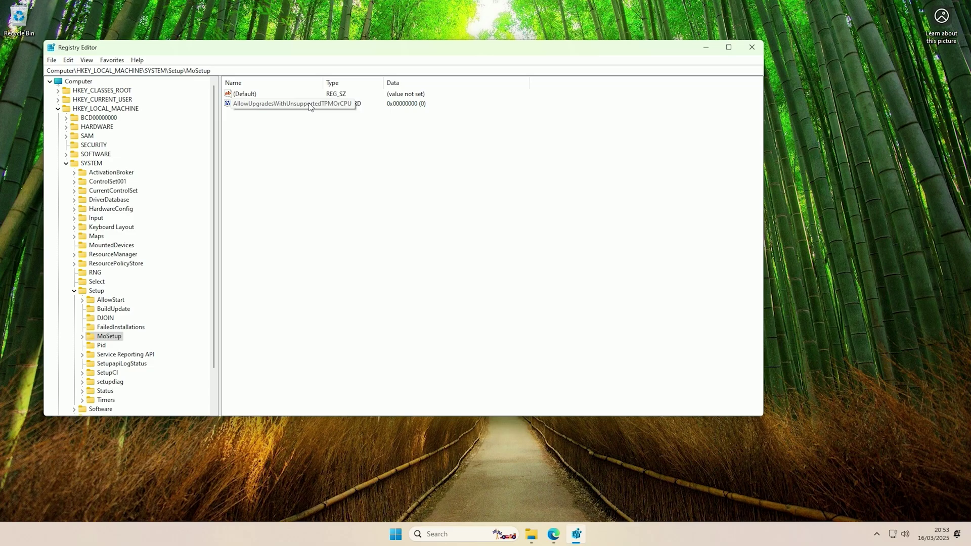
double_click(310, 105)
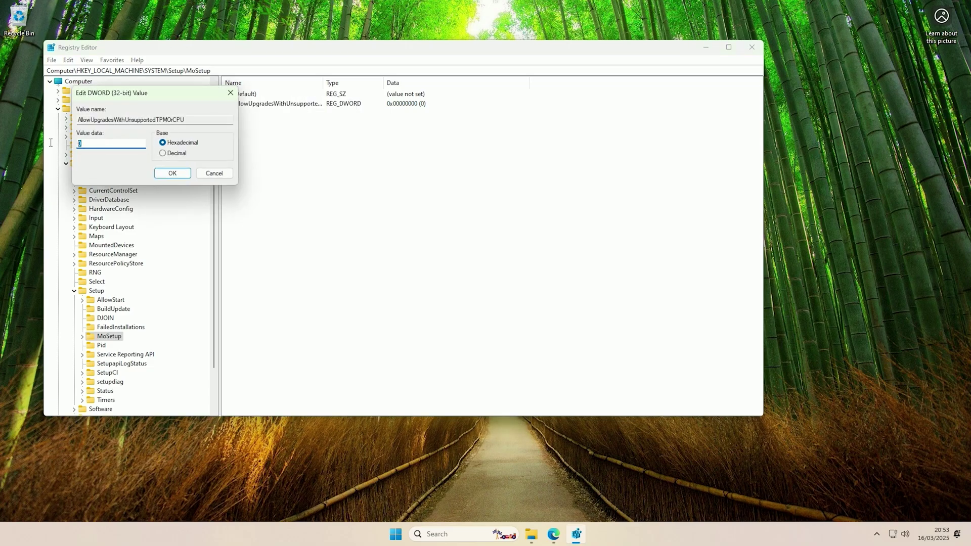
Save the AllowUpgradesWithUnsupportedTPMOrCPU data as 1 and return to Downloads in File Explorer.
left_click(172, 173)
left_click(576, 533)
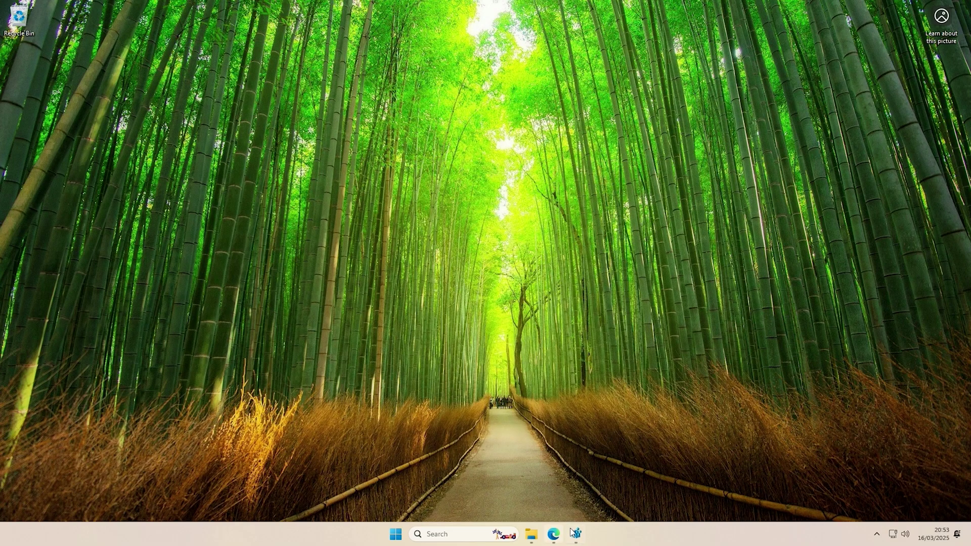
left_click(530, 537)
Mount the Windows 11 24h2 image and run its setup, approving UAC.
double_click(331, 223)
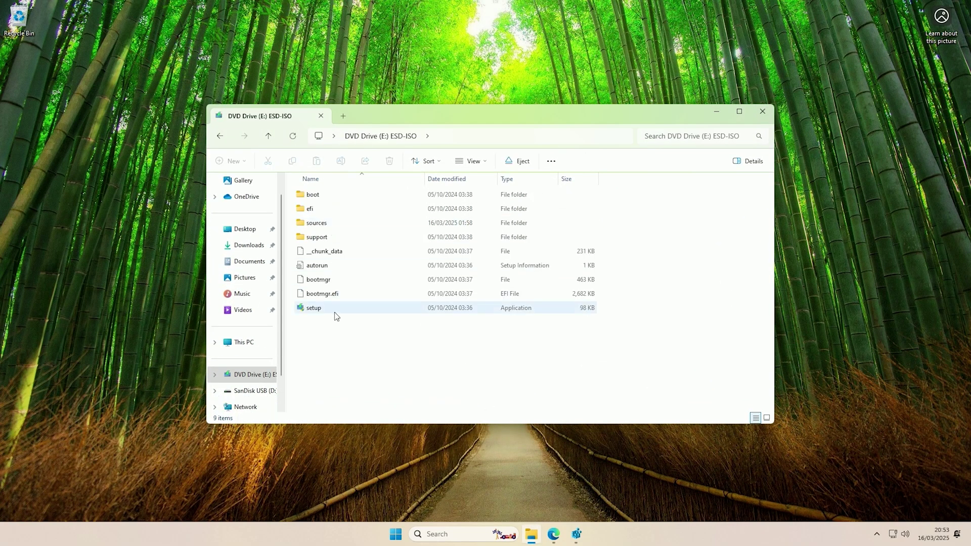
double_click(335, 309)
left_click(444, 355)
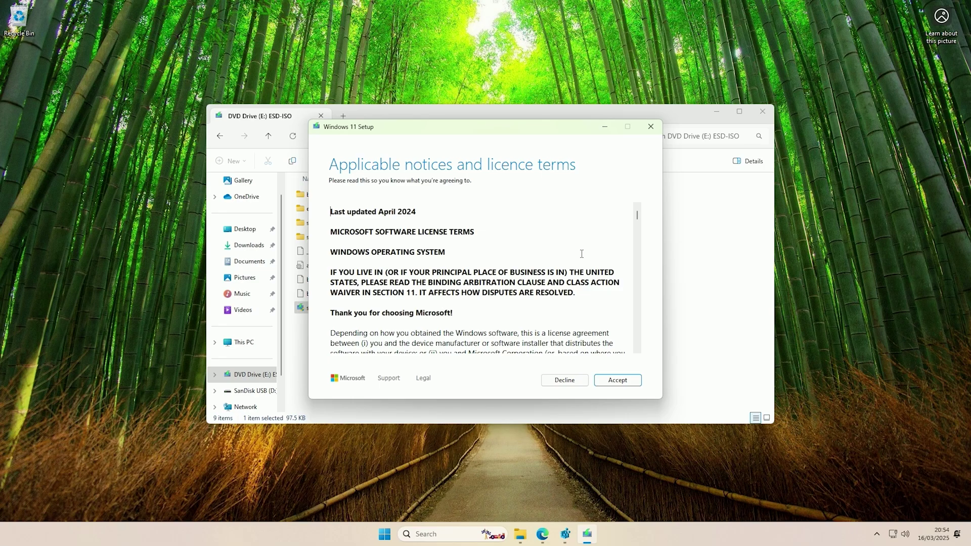
Quit Windows 11 Setup and launch mediacreationtool from Downloads, approving UAC.
left_click(651, 127)
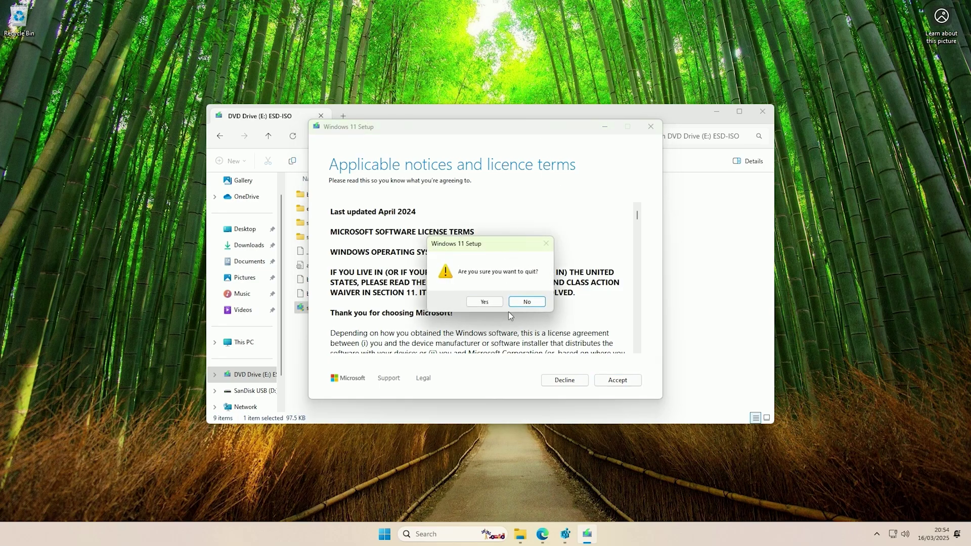
left_click(480, 302)
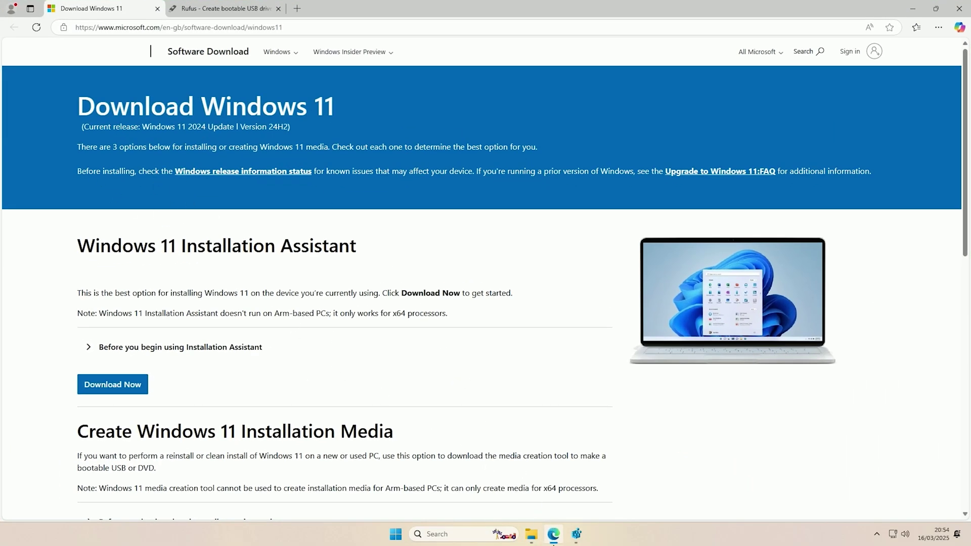
left_click(531, 534)
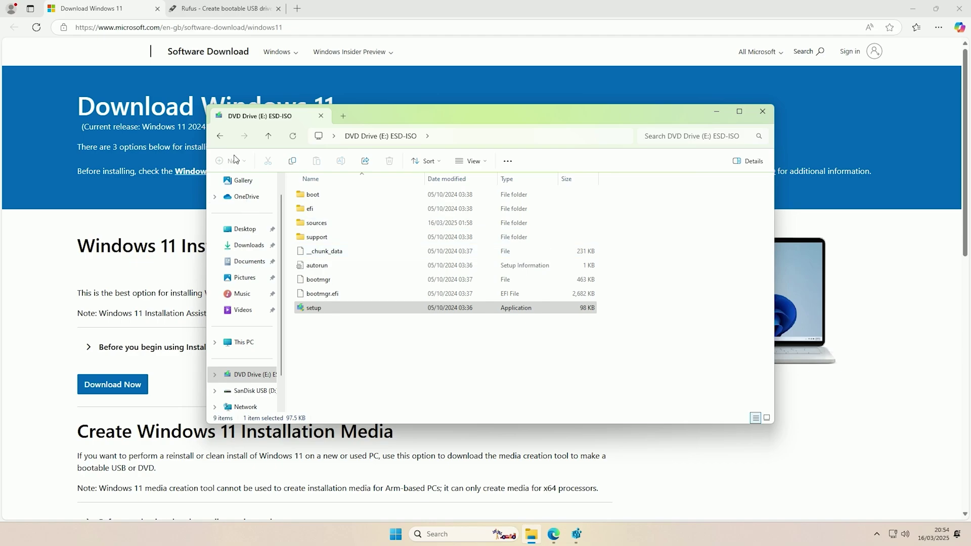
left_click(219, 136)
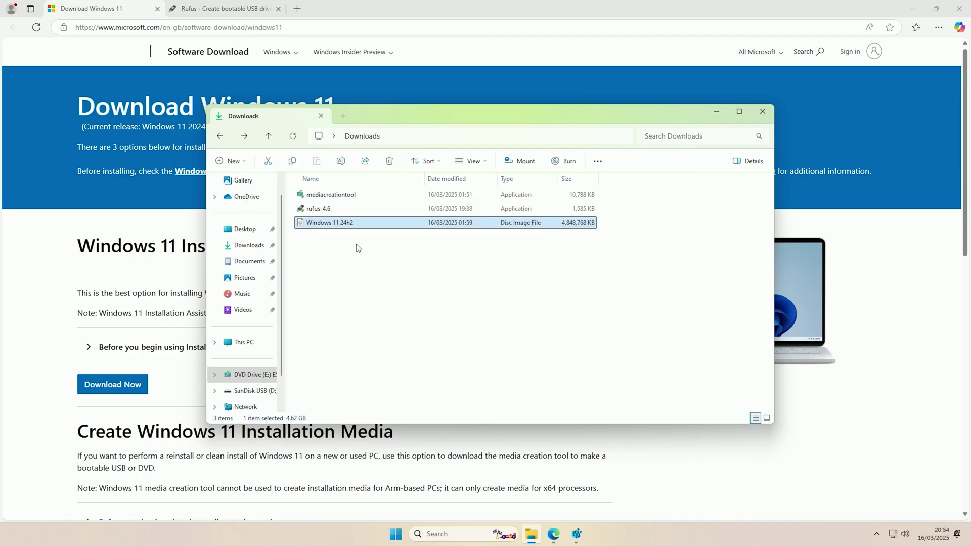
double_click(325, 196)
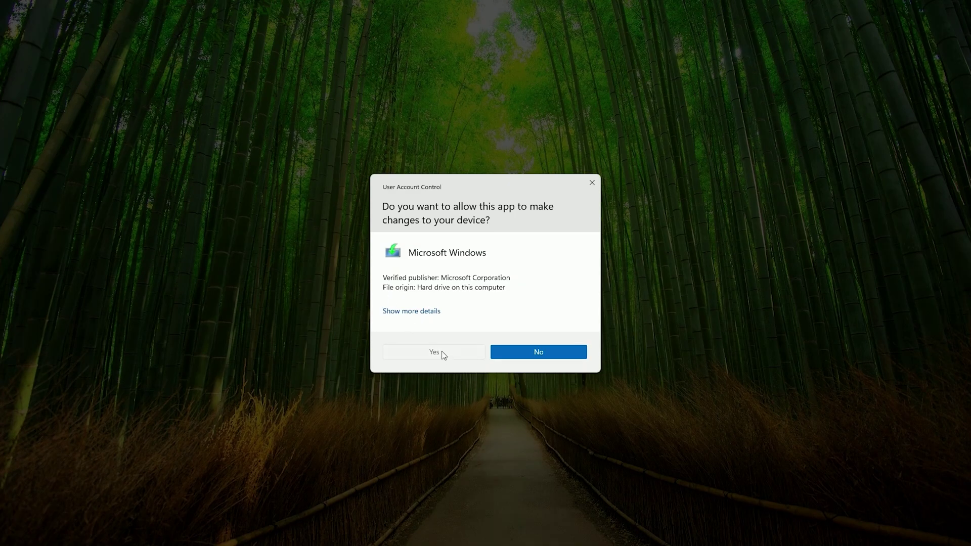
left_click(442, 353)
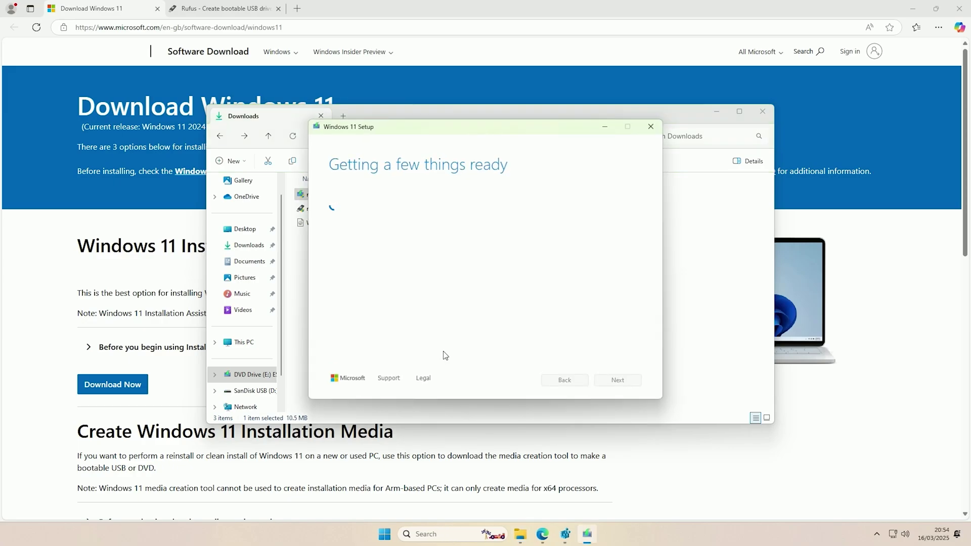
Choose ISO file in the media creation tool, cancel saving, and quit the tool.
left_click(605, 380)
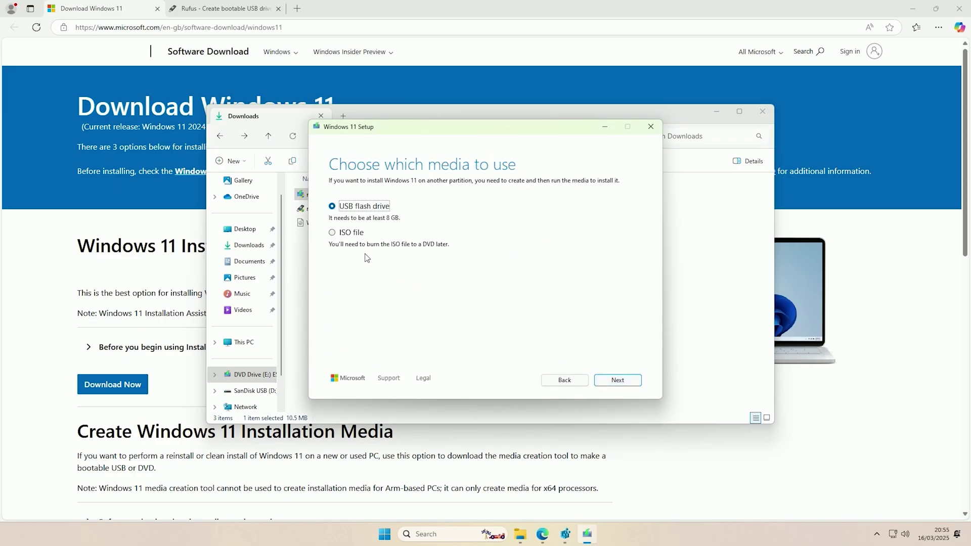
left_click(345, 235)
left_click(617, 379)
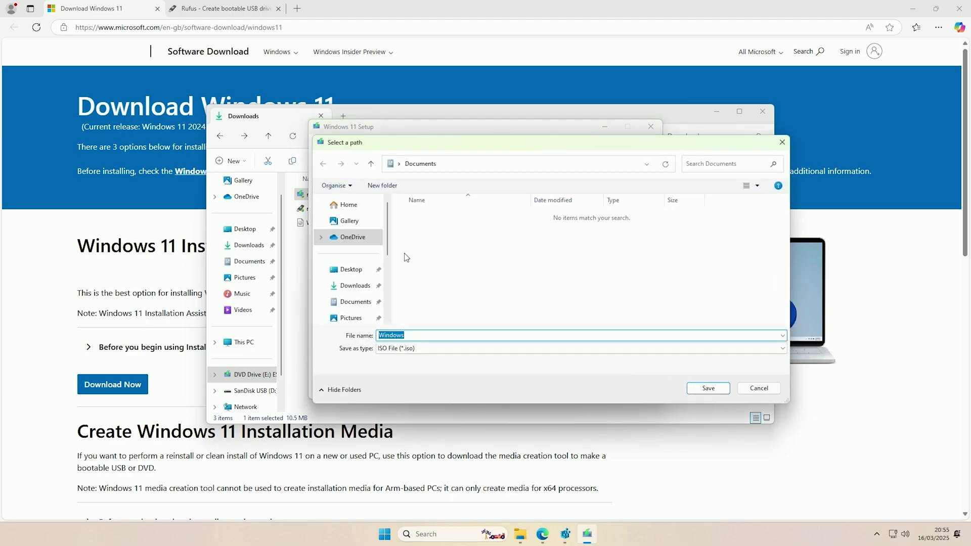
left_click(752, 388)
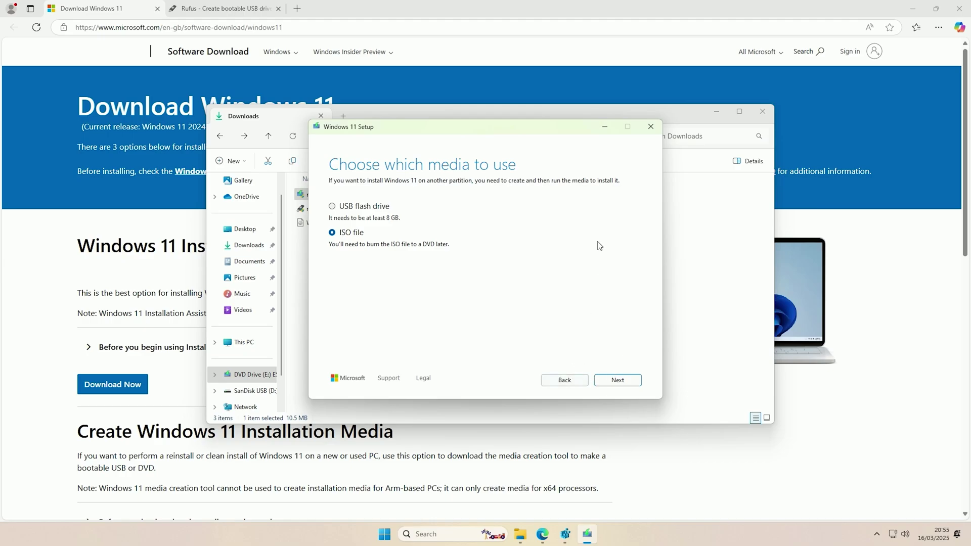
left_click(649, 133)
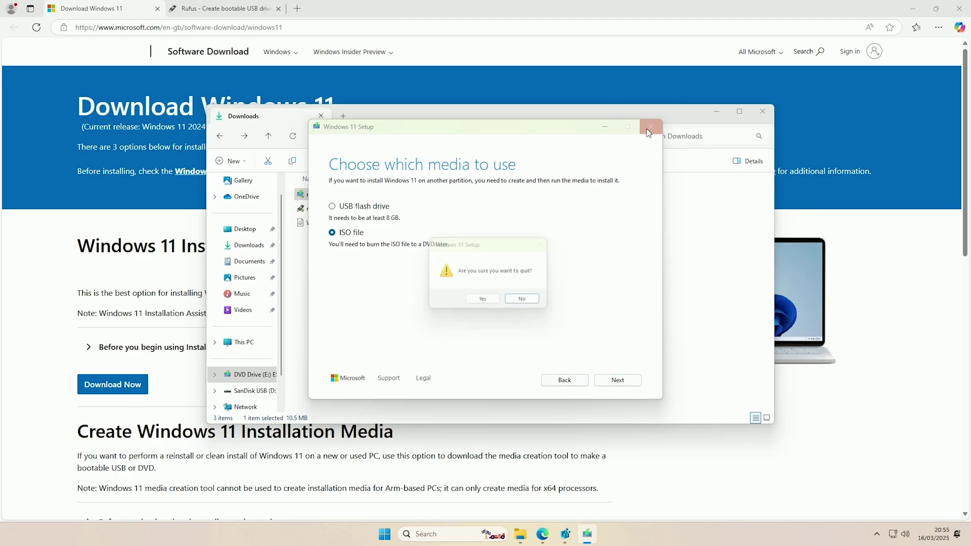
left_click(487, 303)
left_click(293, 246)
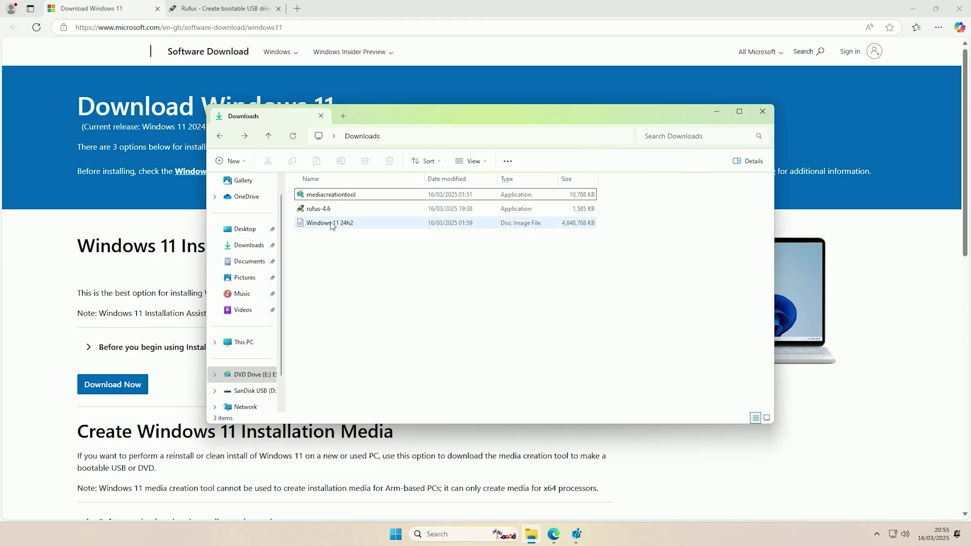
Select the Windows 11 24h2 image, check the Rufus page, then open SanDisk USB (D:).
left_click(332, 223)
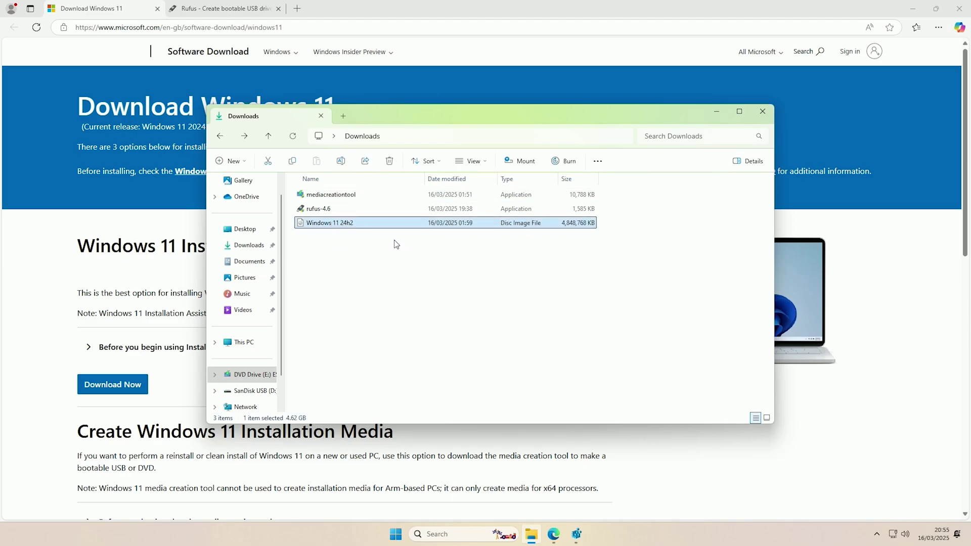
left_click(225, 8)
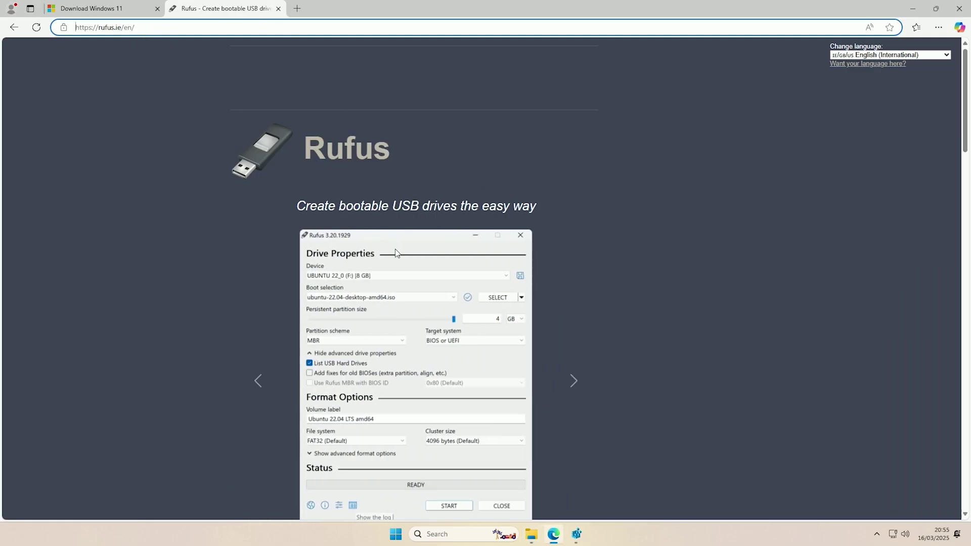
scroll(396, 253, "down", 7)
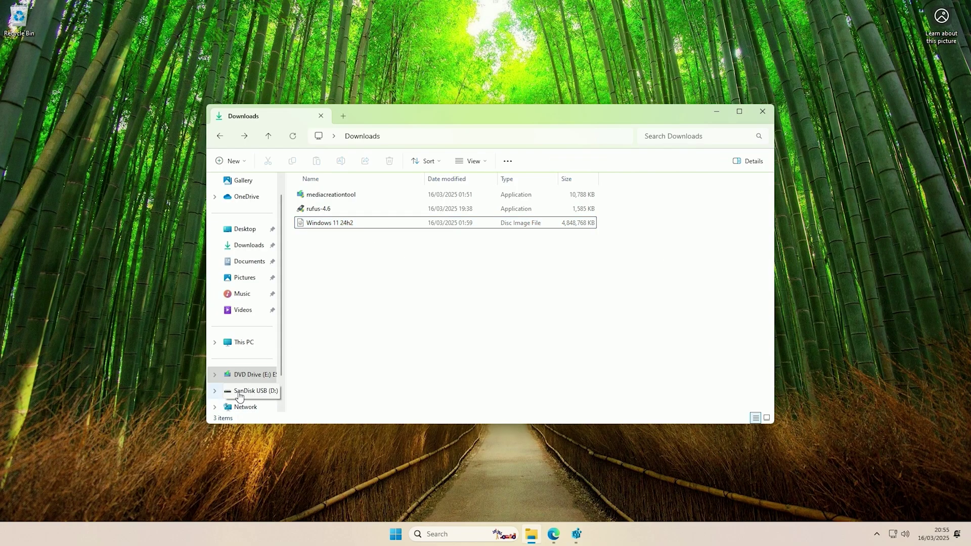
left_click(248, 394)
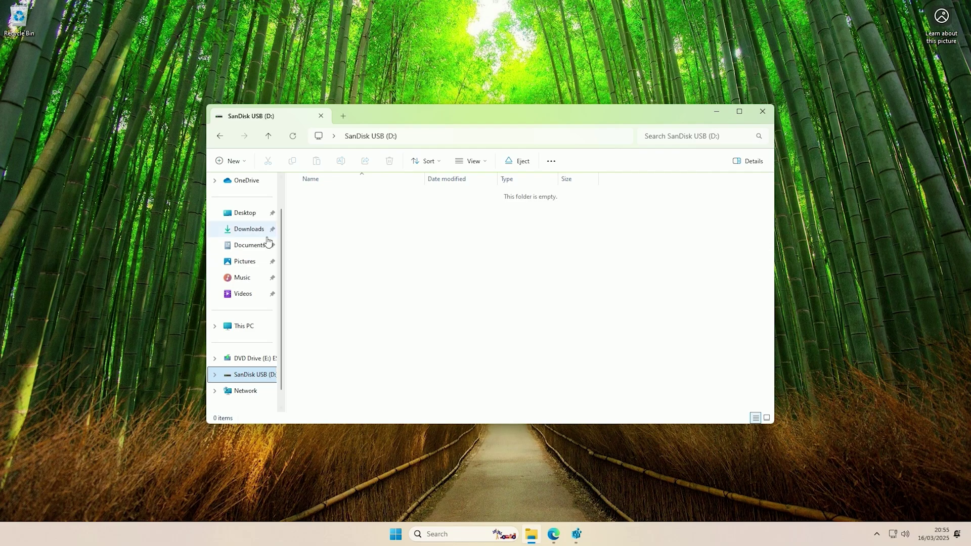
Launch rufus-4.6 from Downloads, approve UAC and decline update checks.
left_click(250, 230)
double_click(323, 210)
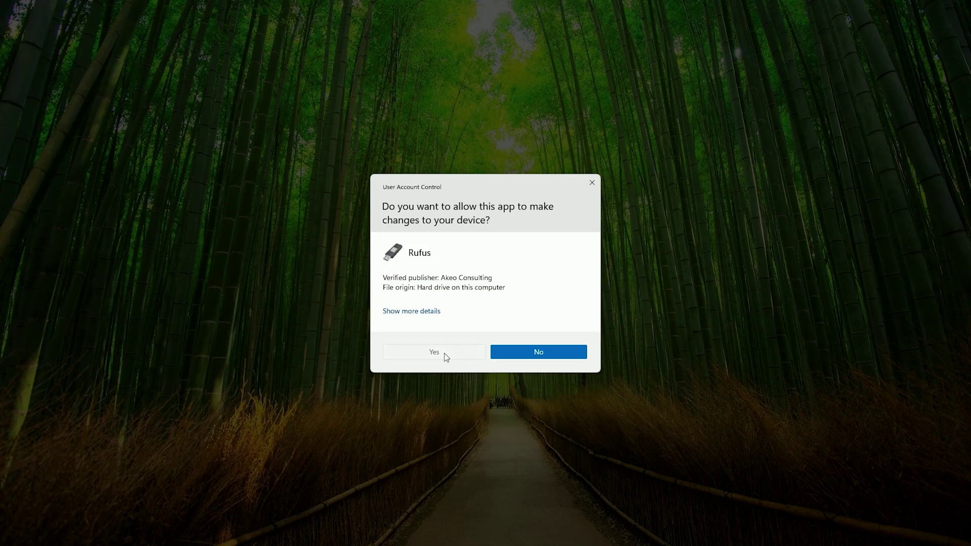
left_click(526, 351)
left_click(572, 278)
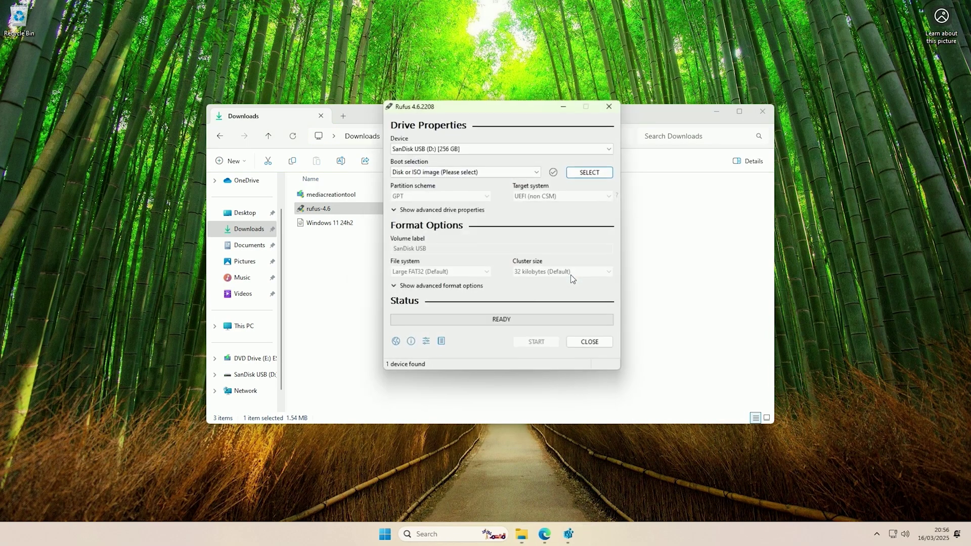
Set SanDisk USB (D:) as the device and load the Windows 11 24h2 image.
left_click(486, 149)
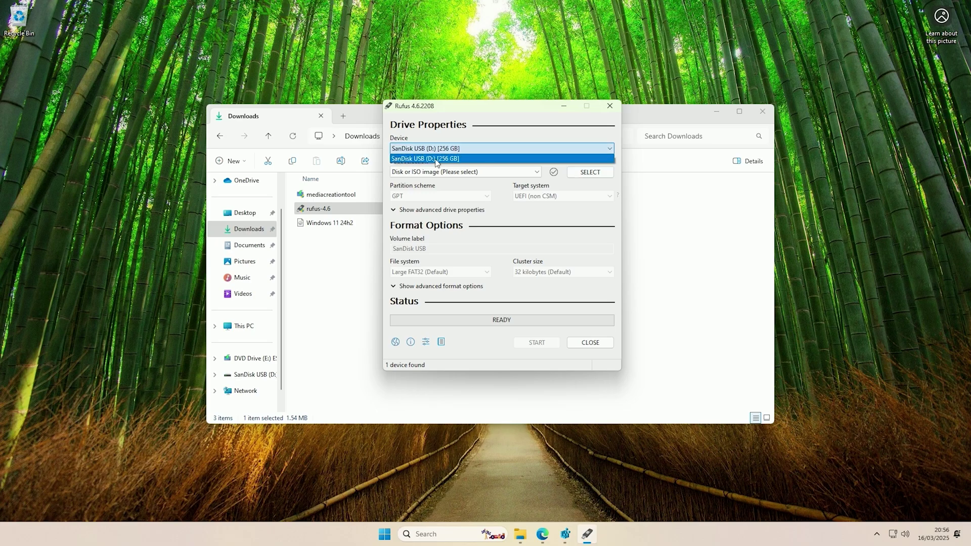
left_click(434, 159)
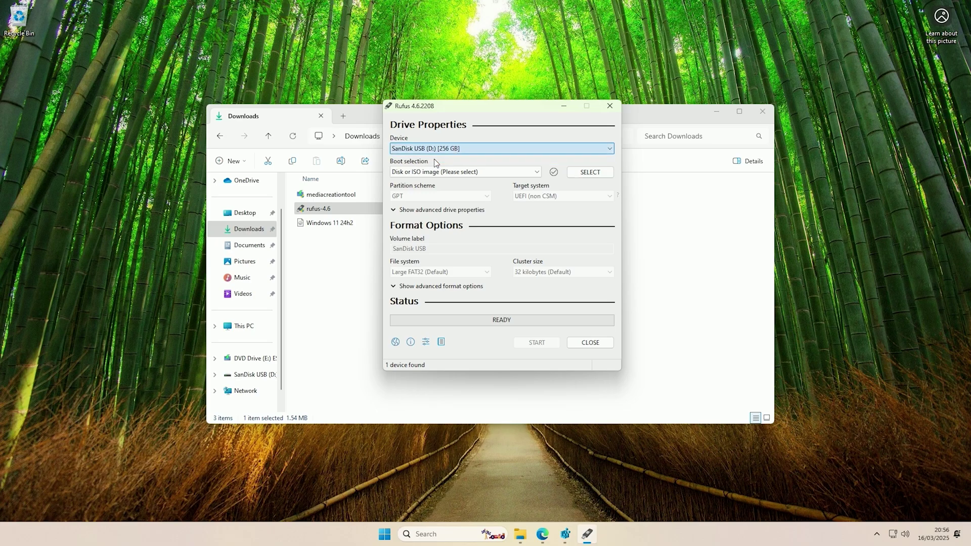
left_click(589, 172)
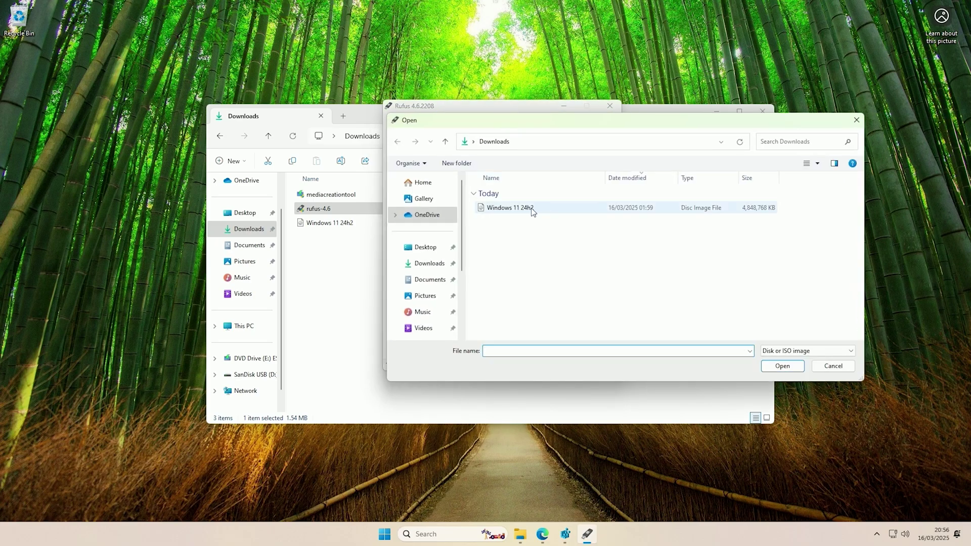
left_click(530, 210)
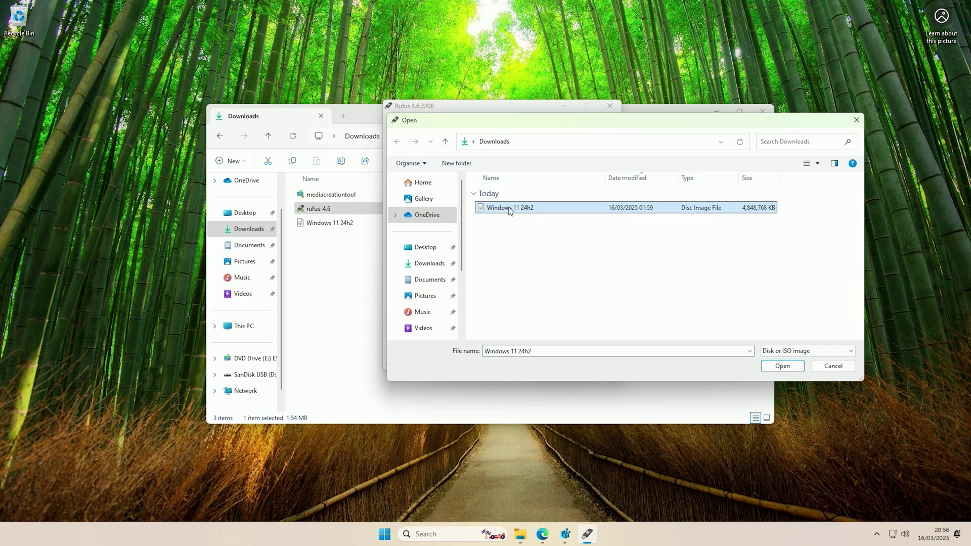
double_click(517, 208)
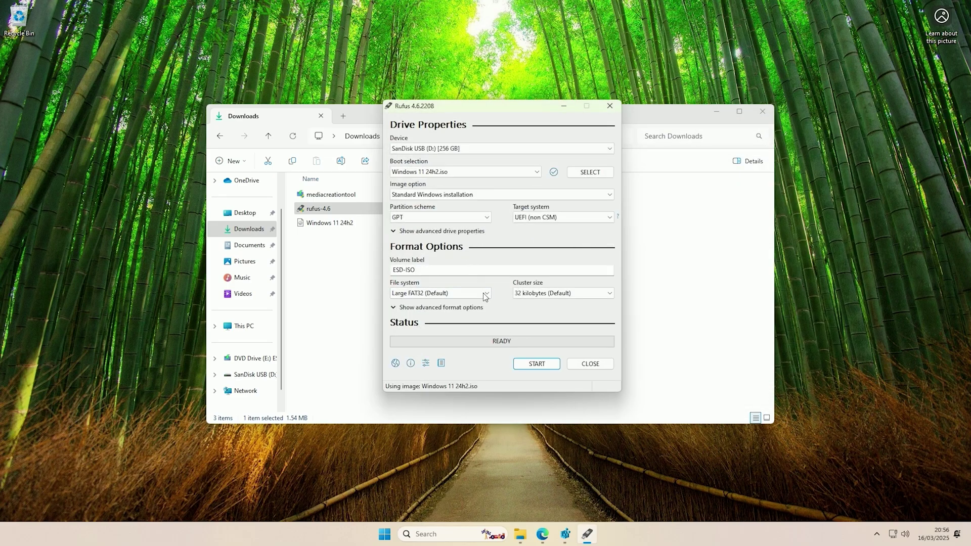
Write the image with RAM, Secure Boot, TPM 2.0 and online-account requirements removed, accepting data erasure.
left_click(541, 364)
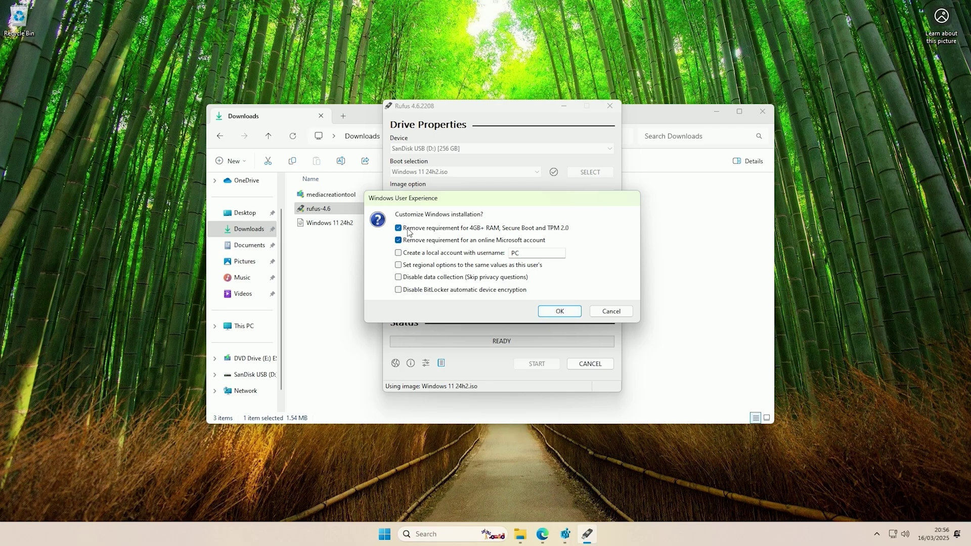
left_click(563, 311)
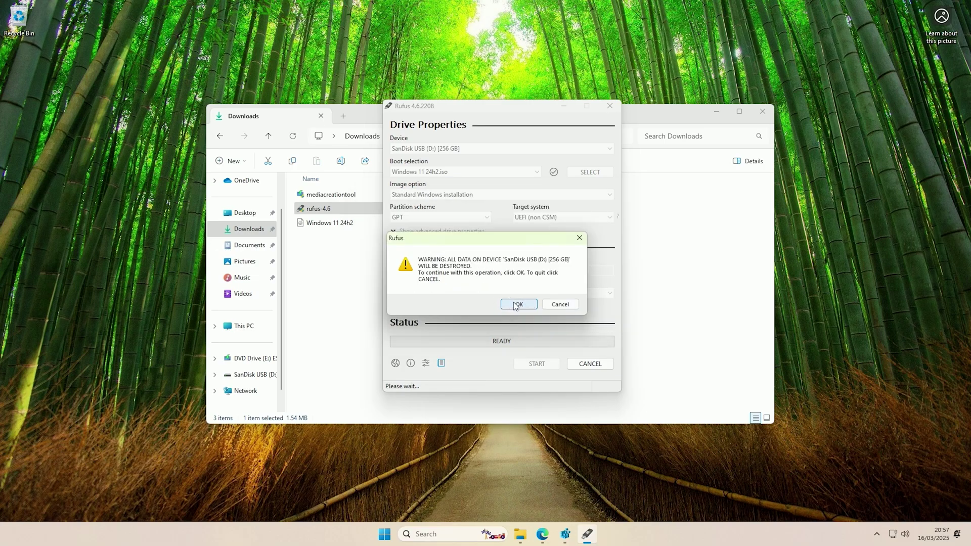
left_click(515, 305)
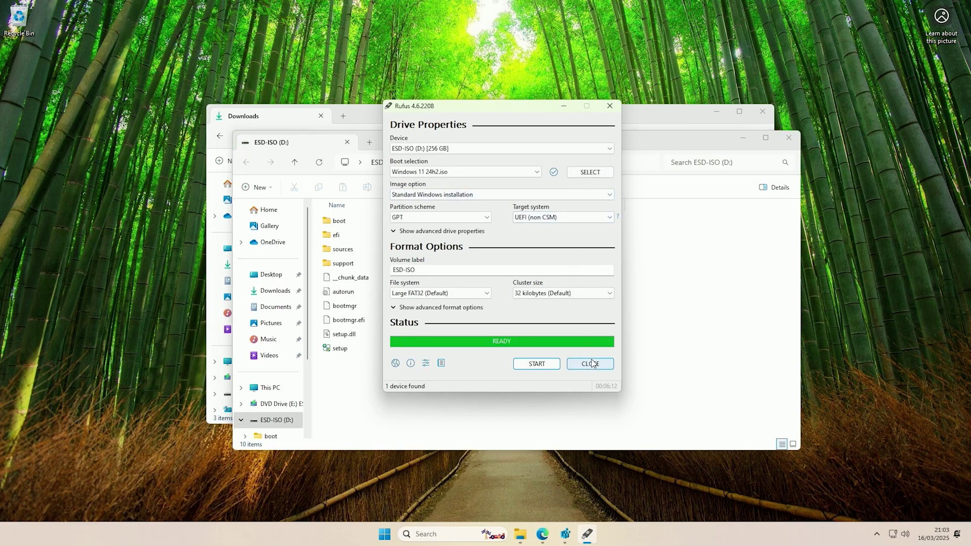
Close Rufus and run setup from the ESD-ISO (D:) drive, approving UAC.
left_click(573, 365)
left_click(273, 388)
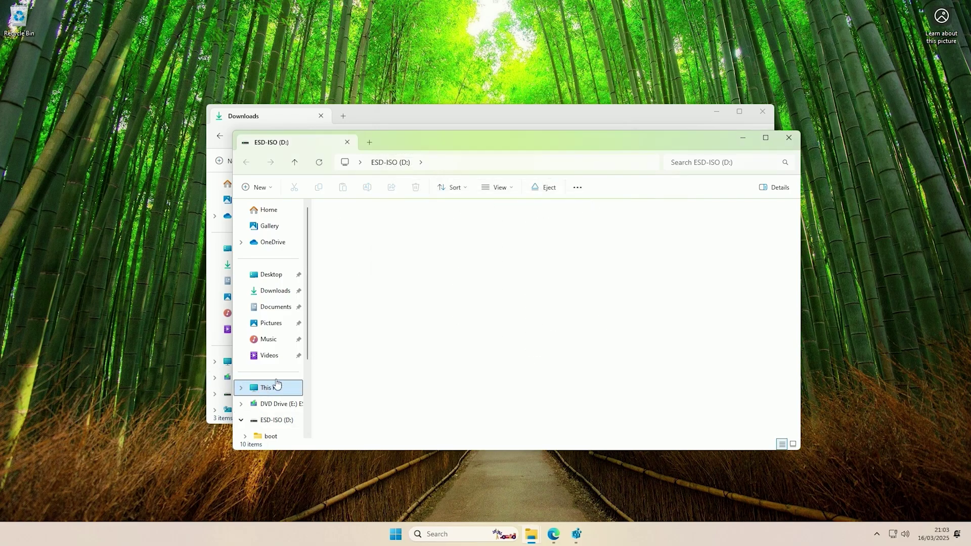
double_click(599, 224)
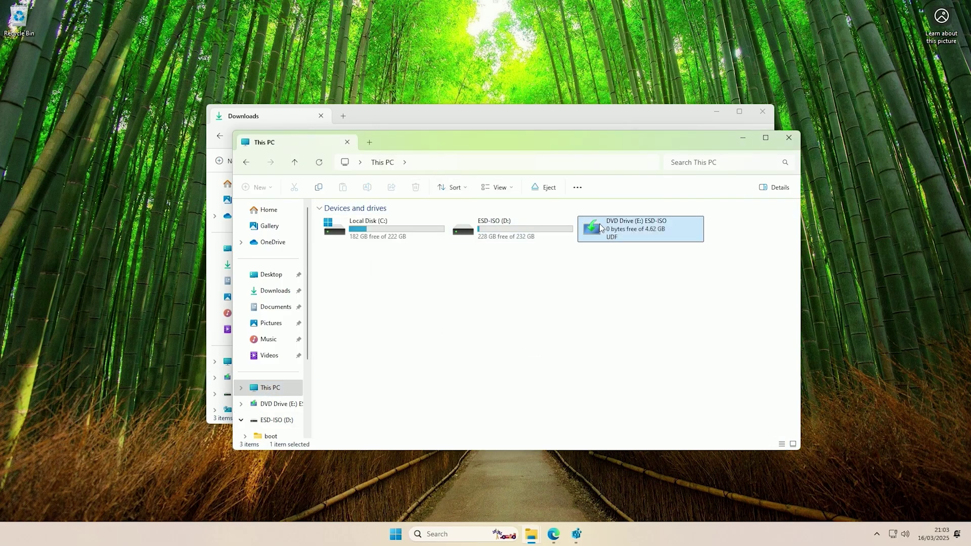
left_click(340, 348)
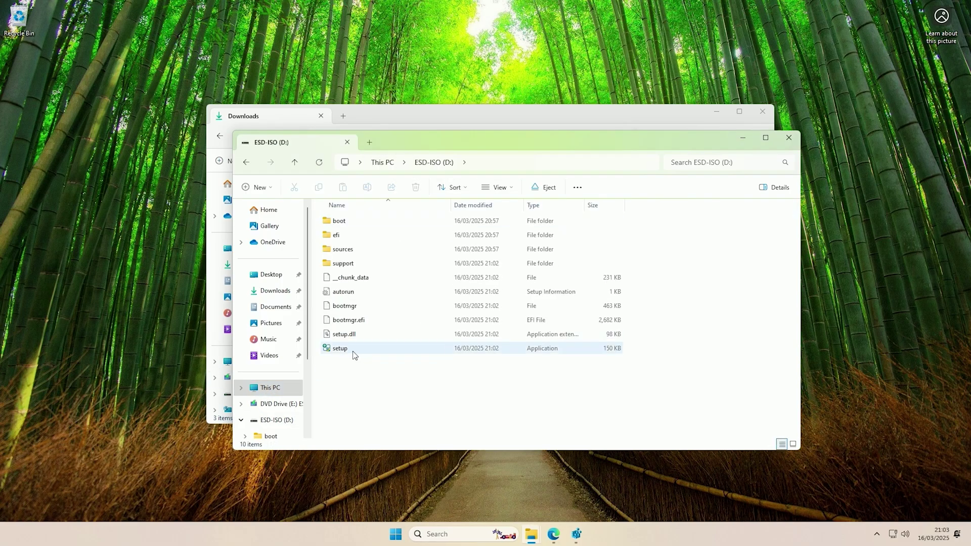
double_click(354, 350)
left_click(434, 353)
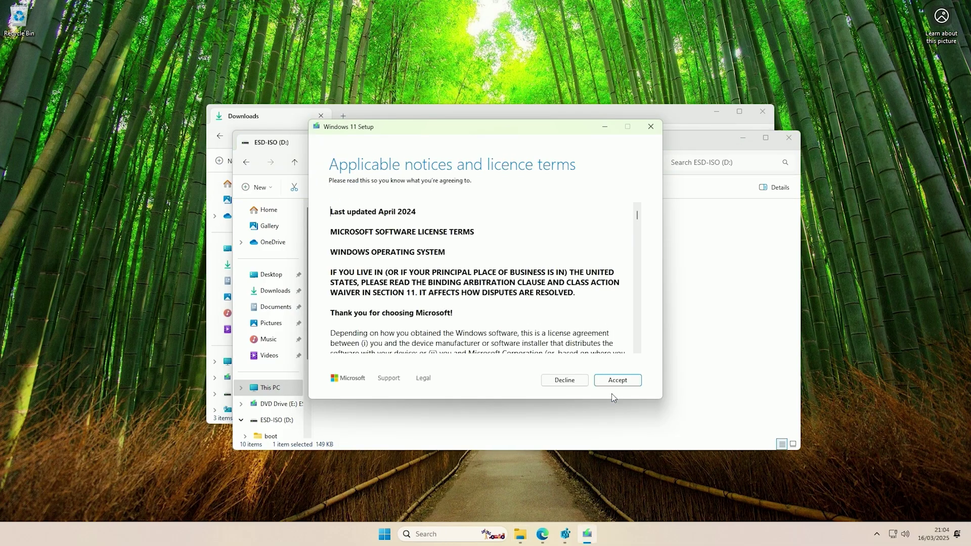
Accept the licence terms and install Windows 11 Home keeping personal files and apps.
left_click(616, 380)
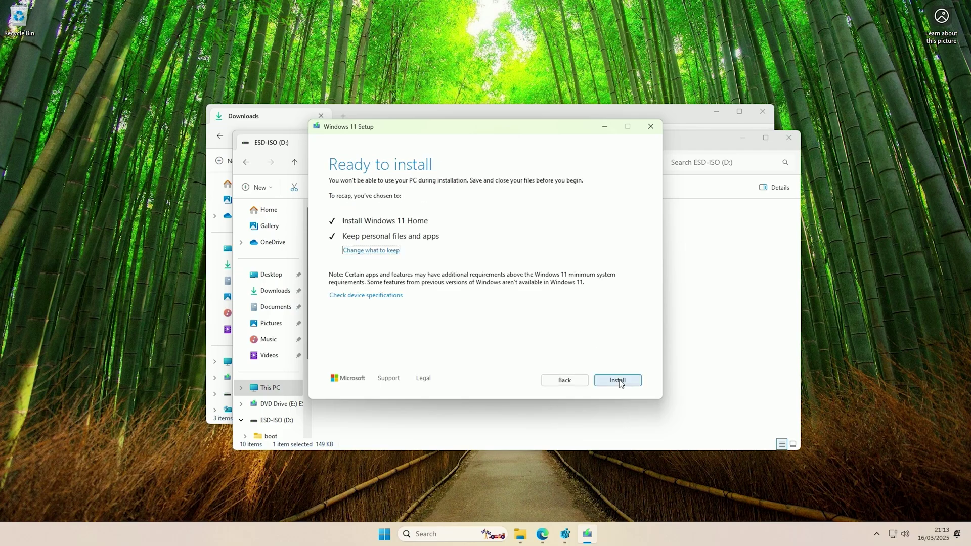
left_click(618, 380)
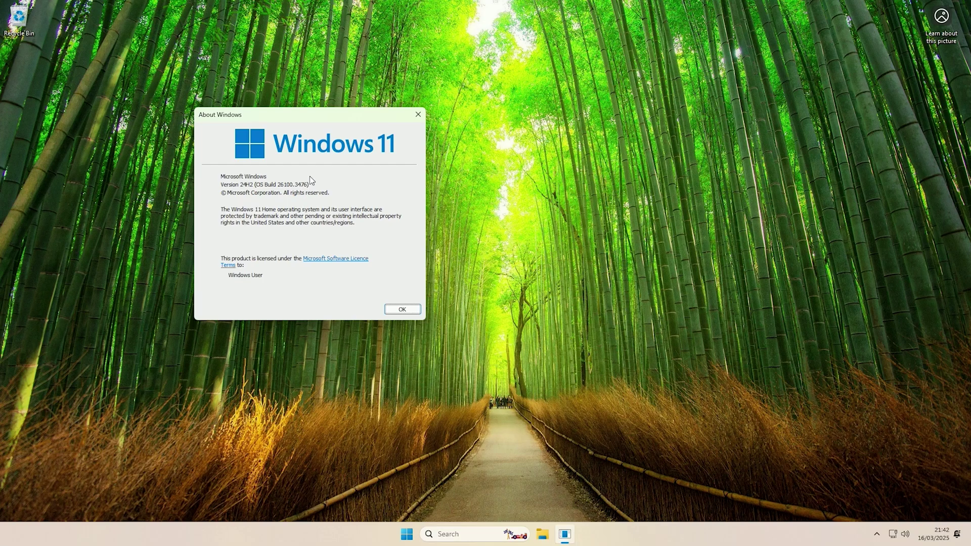
Dismiss the About Windows dialog confirming version 24H2, returning to the empty desktop.
left_click(402, 310)
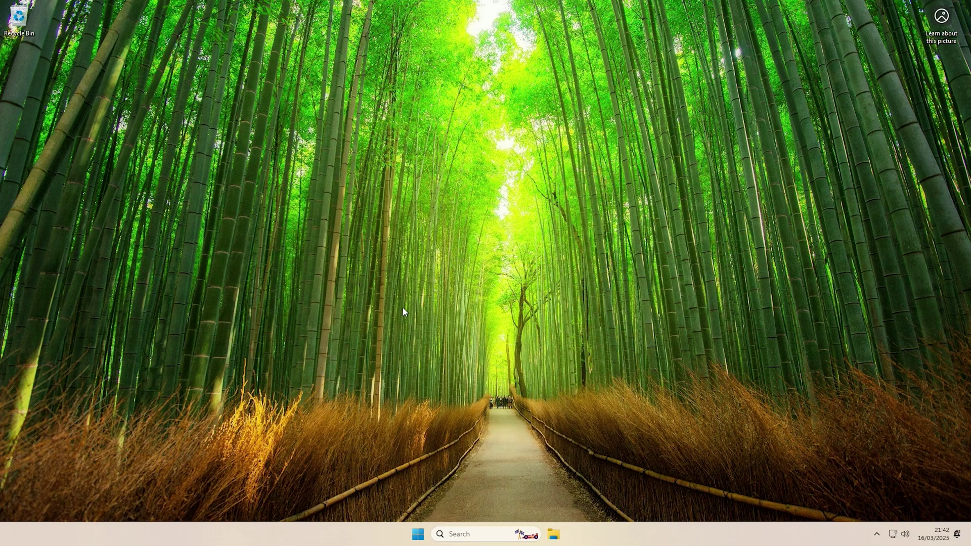